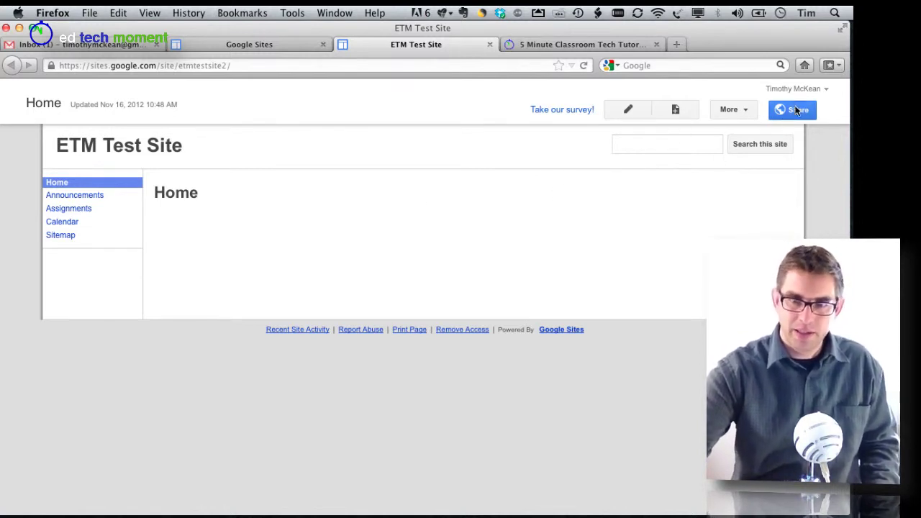
Open the site's management settings and go to the theme gallery.
left_click(741, 110)
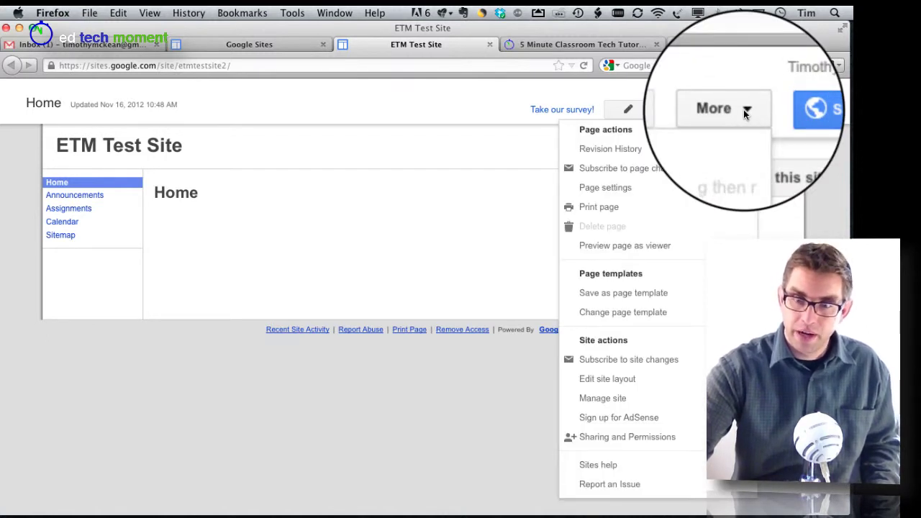
left_click(598, 398)
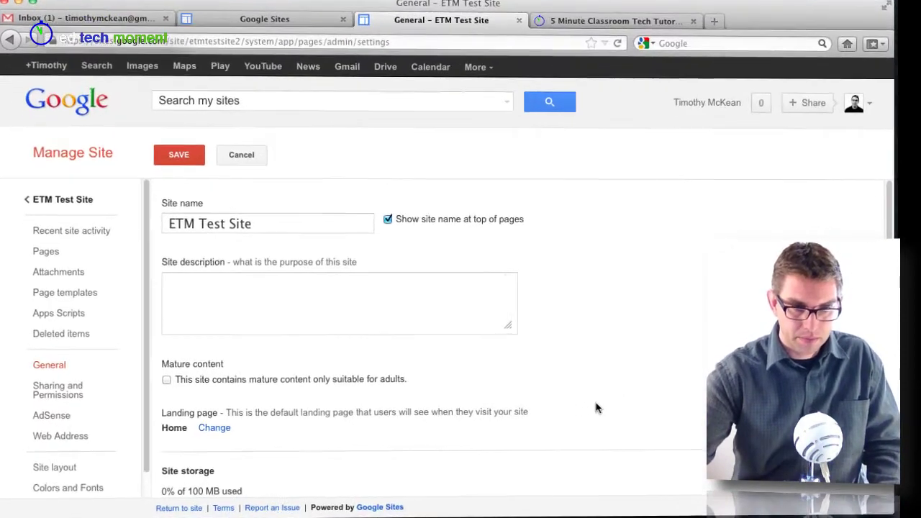
scroll(403, 389, "down", 3)
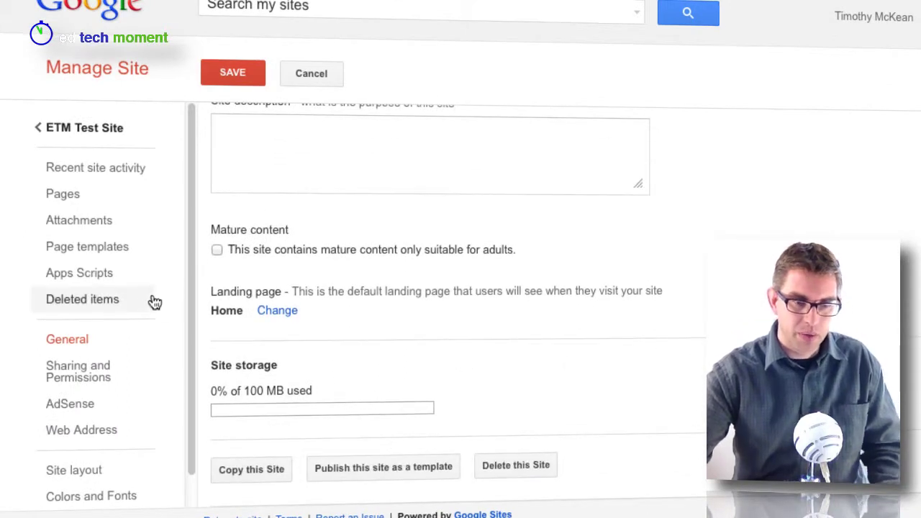
scroll(151, 301, "down", 1)
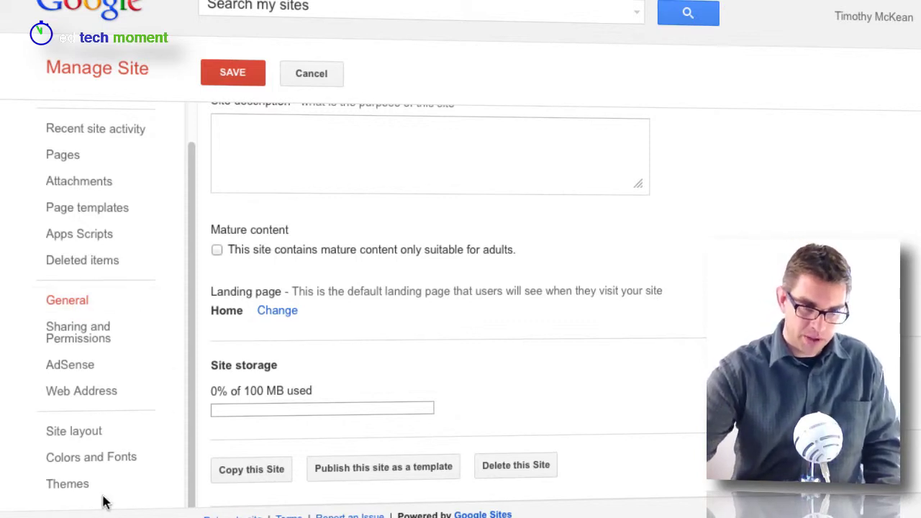
left_click(78, 495)
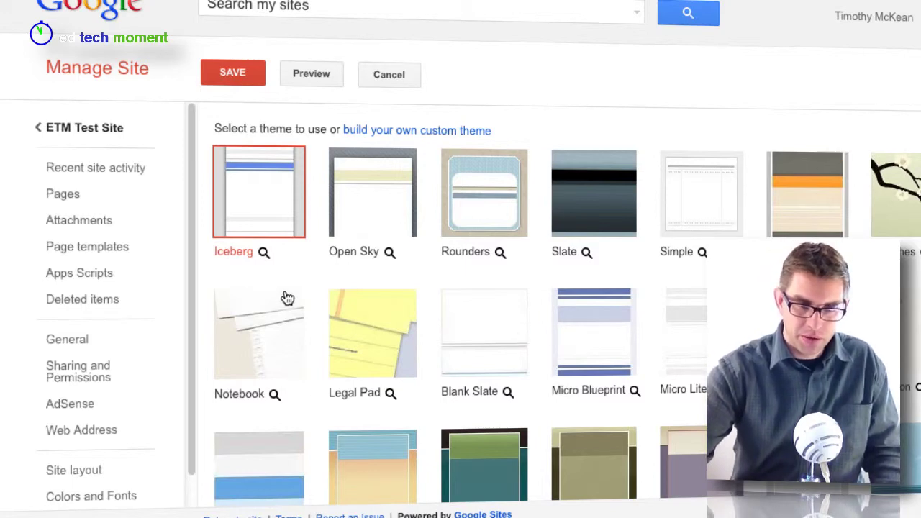
Select the Legal Pad theme and preview it on the site.
left_click(365, 326)
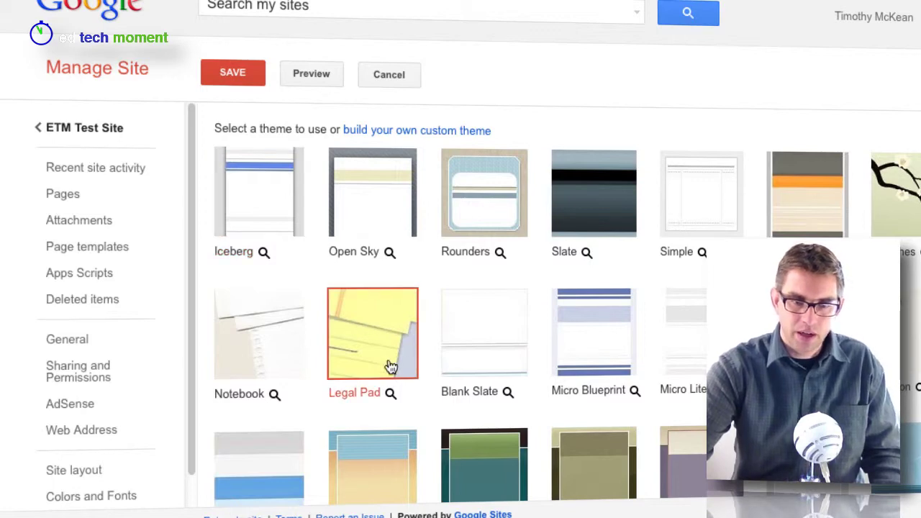
left_click(305, 77)
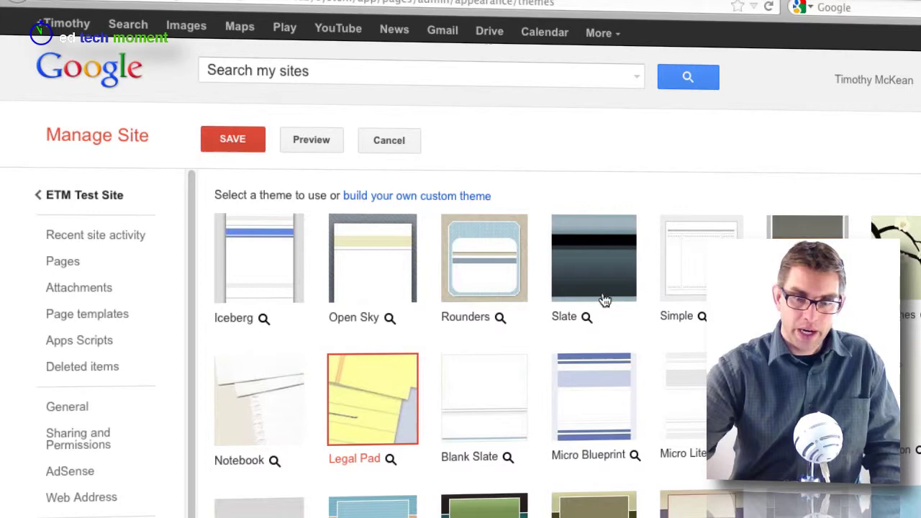
Preview and save Micro Blueprint as the site's theme, and return to the ETM Test Site home page.
left_click(611, 418)
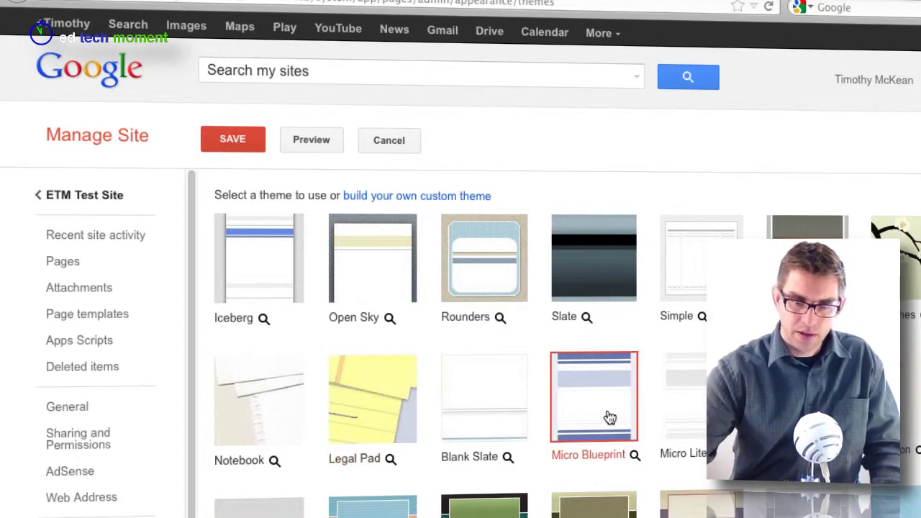
left_click(635, 456)
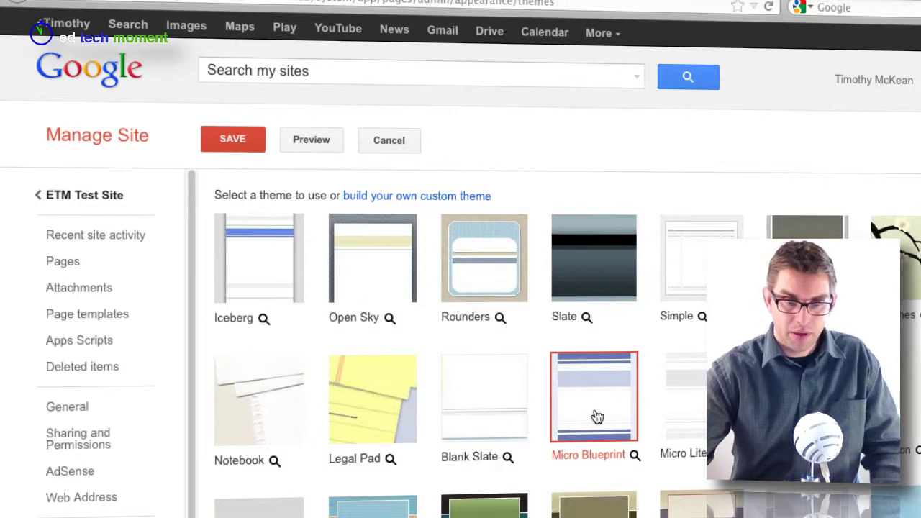
left_click(232, 141)
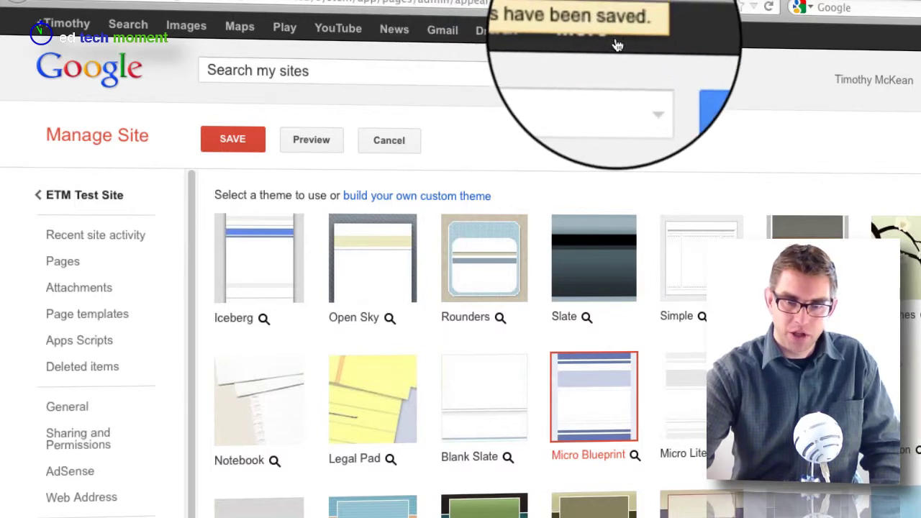
left_click(99, 203)
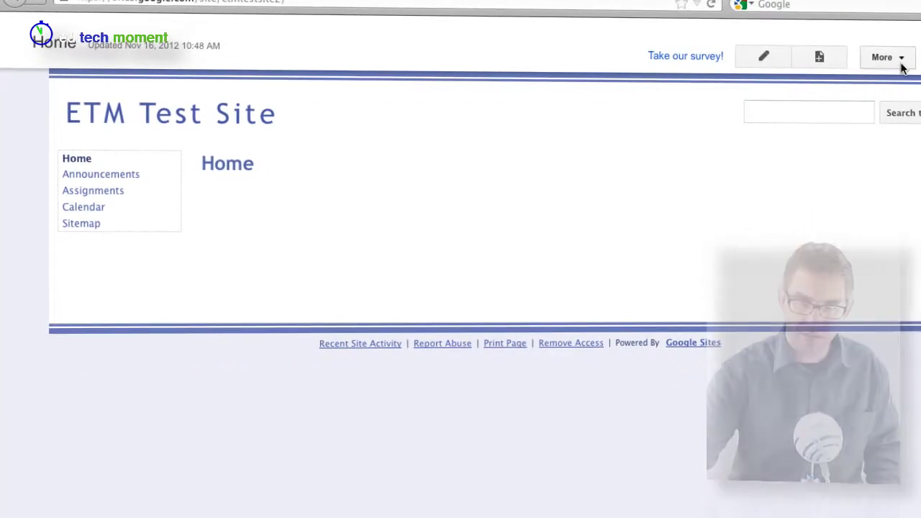
Reopen the site's management settings and look through the available themes.
left_click(901, 63)
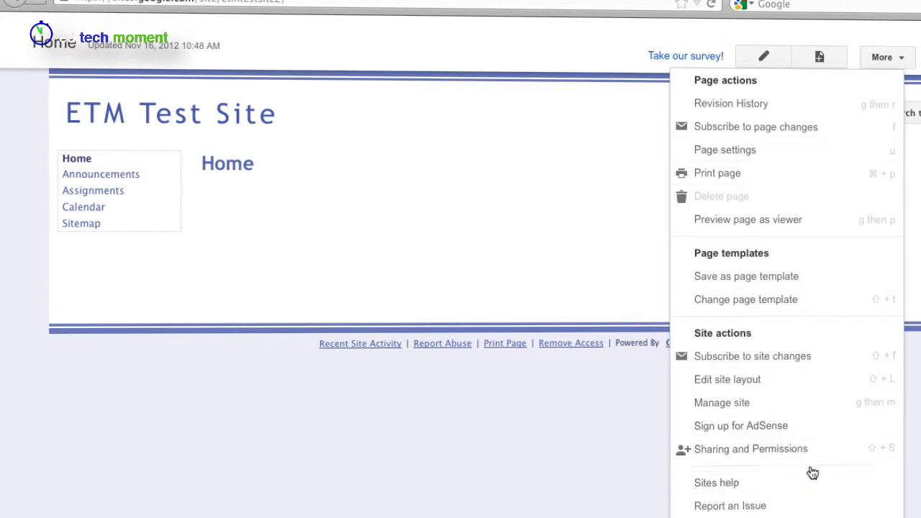
left_click(791, 405)
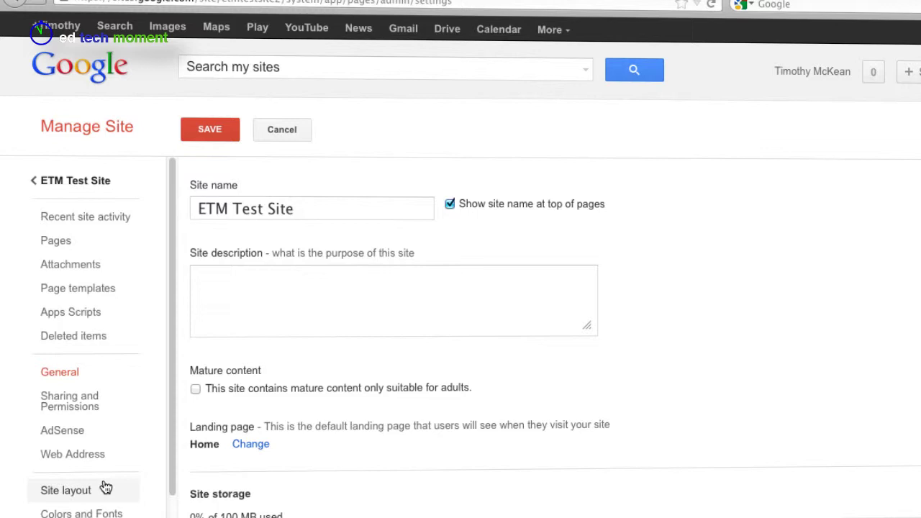
scroll(105, 487, "down", 2)
left_click(63, 504)
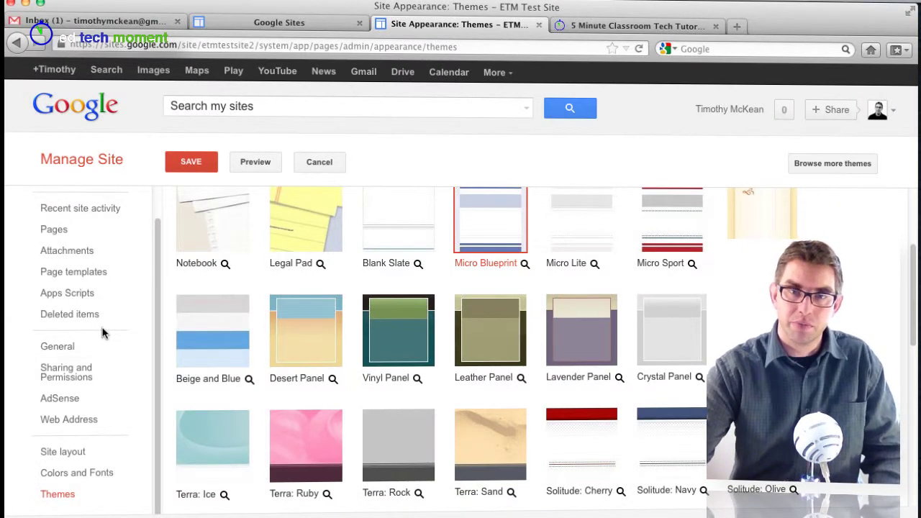
Open the site's color and font settings, keep Micro Blueprint as the base theme, and review the list of customizable elements.
left_click(62, 479)
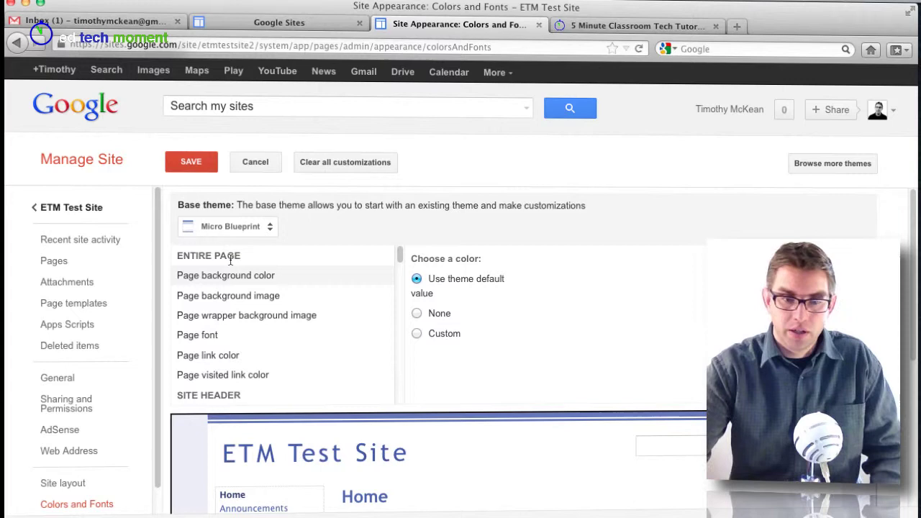
left_click(227, 229)
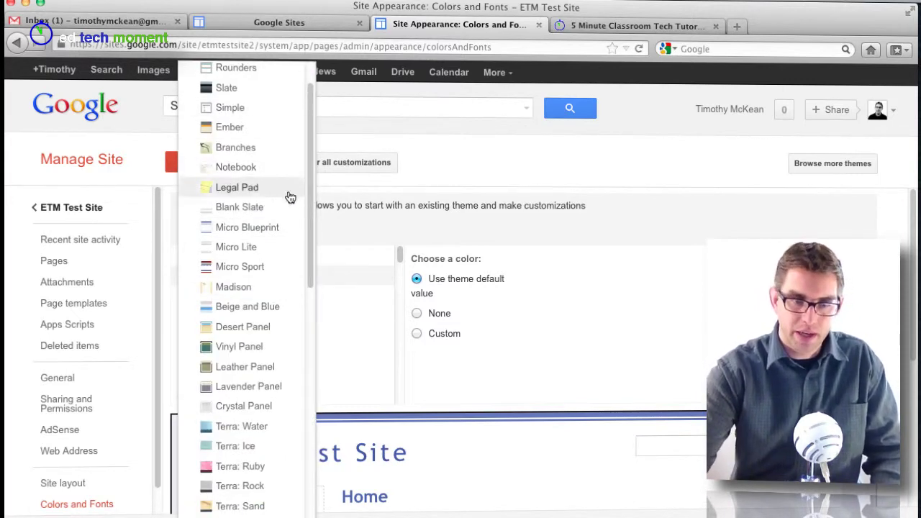
left_click(260, 229)
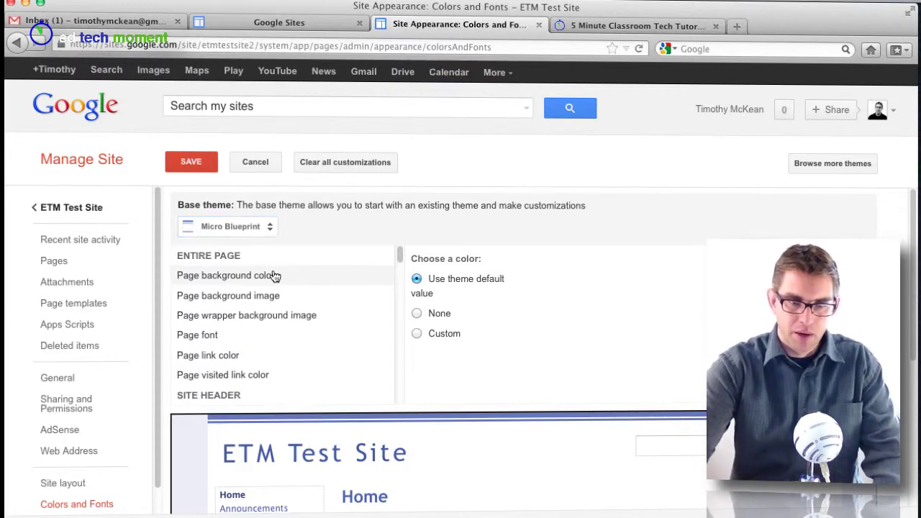
scroll(250, 282, "down", 5)
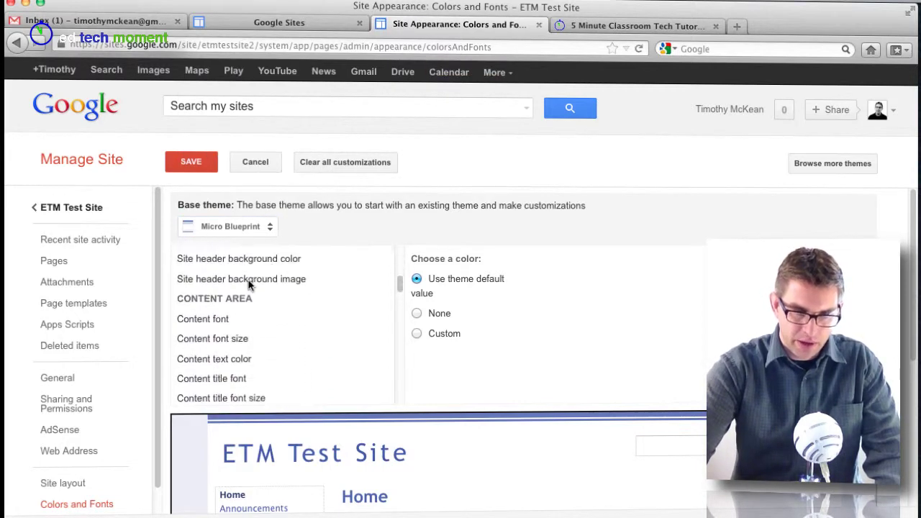
scroll(248, 285, "down", 10)
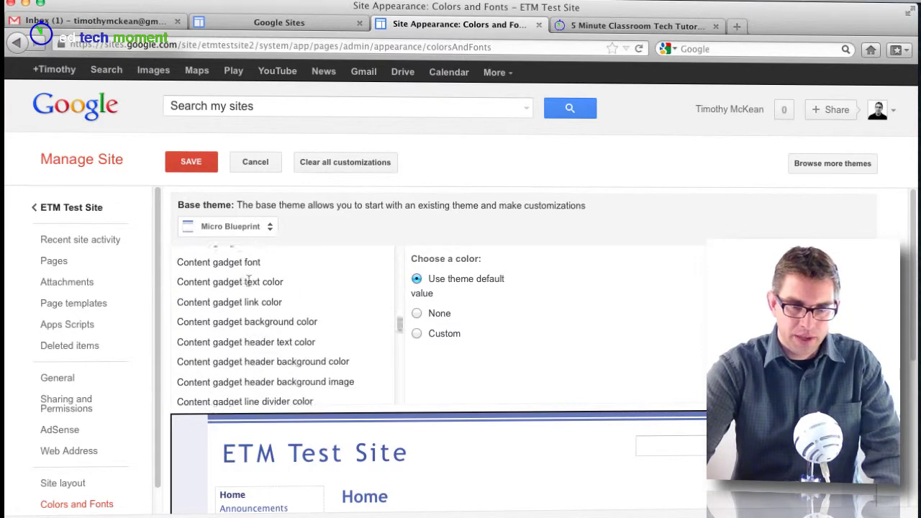
scroll(248, 282, "down", 12)
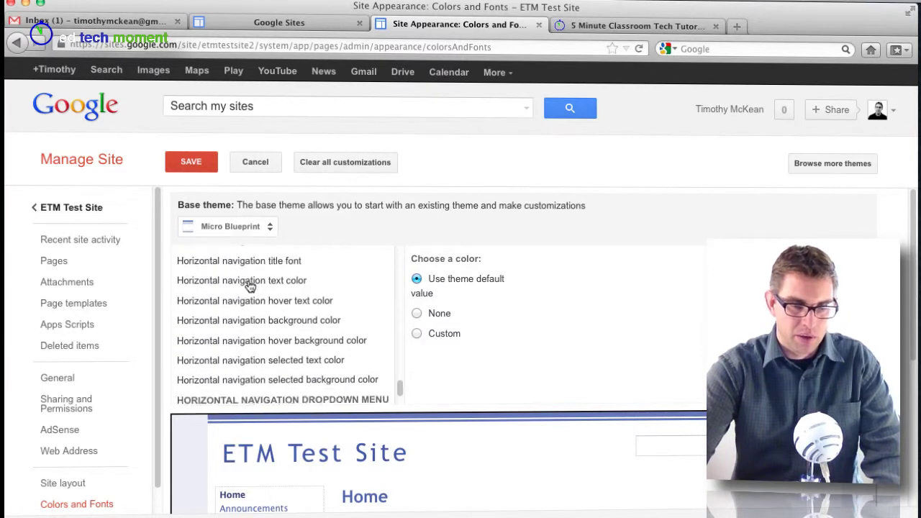
scroll(251, 286, "up", 15)
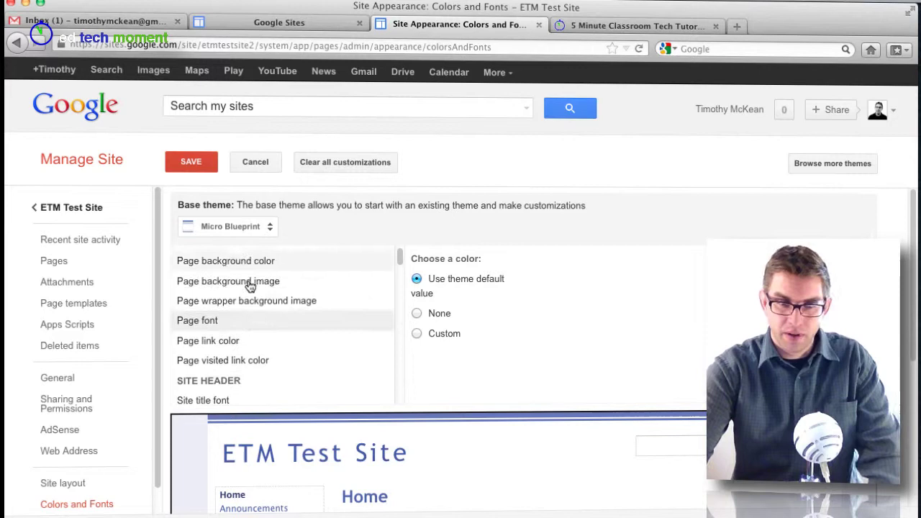
scroll(251, 286, "up", 1)
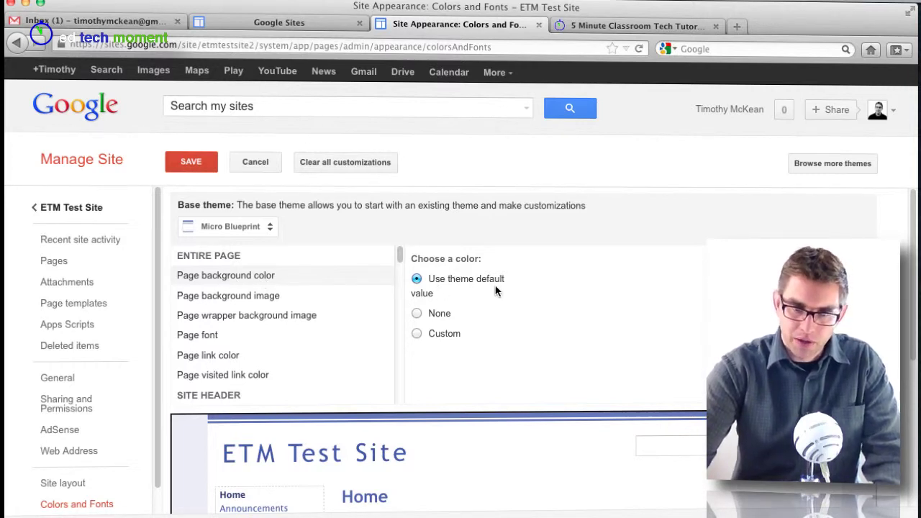
Give the page background a custom gray color, #999999, and check it in the site preview.
left_click(416, 336)
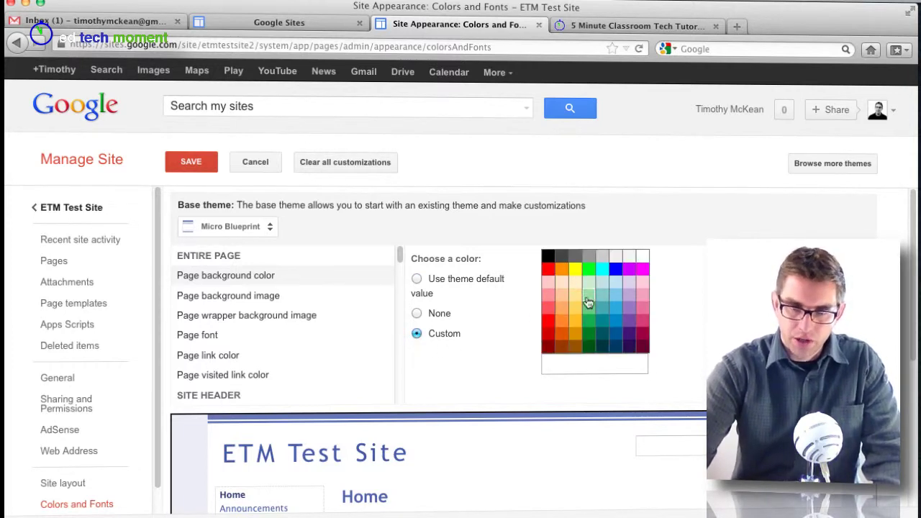
left_click(589, 257)
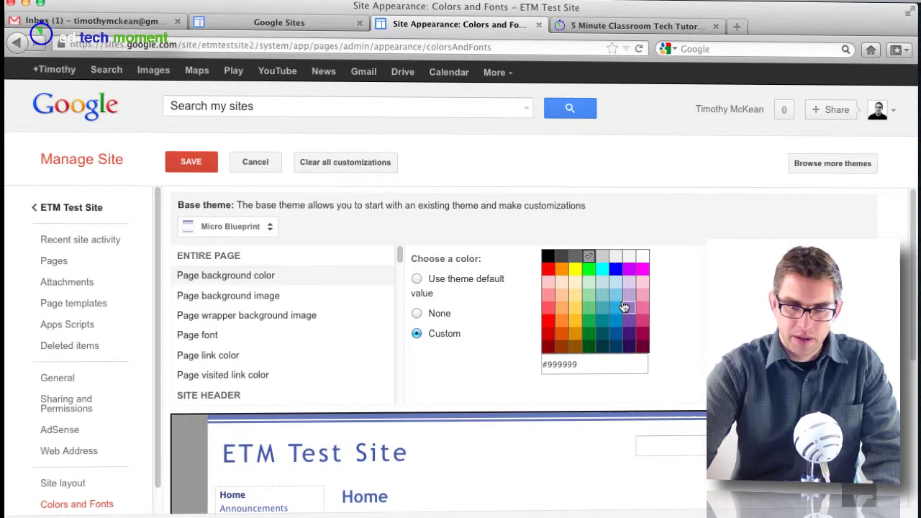
scroll(677, 291, "down", 5)
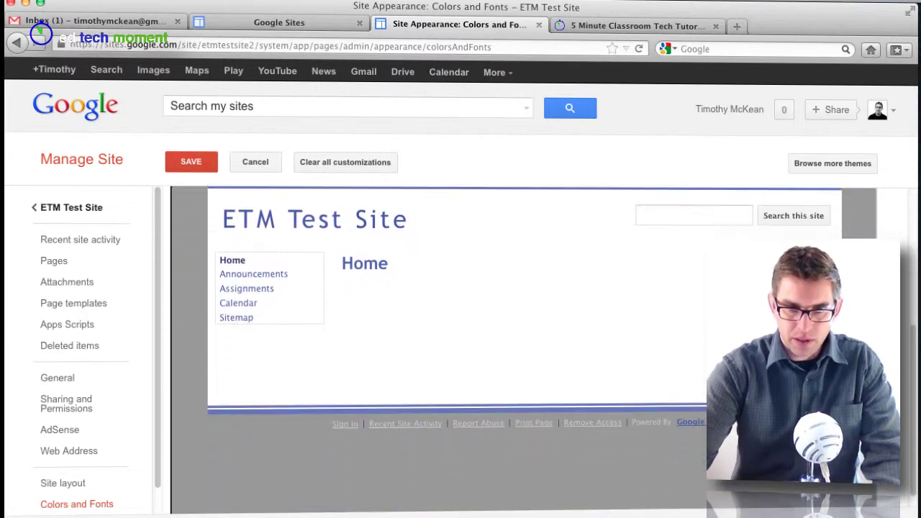
scroll(676, 291, "up", 5)
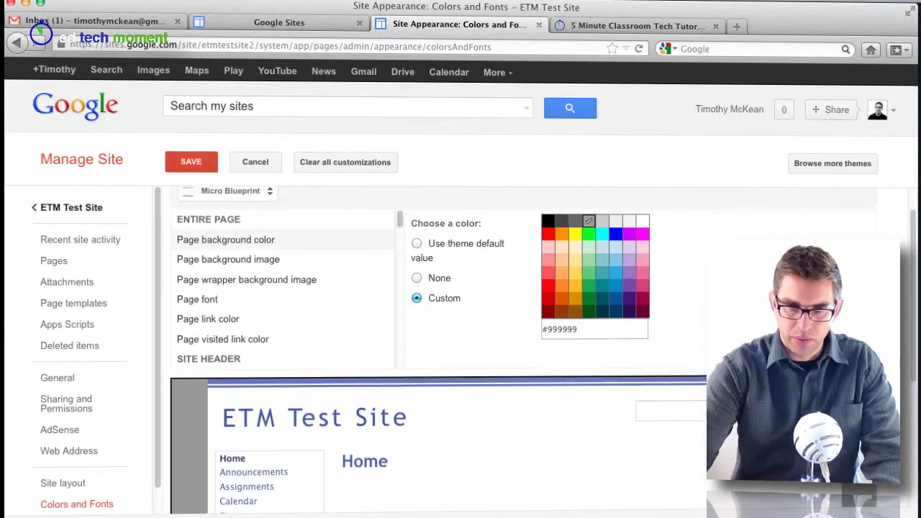
Set the page background color to black, #000000, and check it in the site preview.
left_click(548, 257)
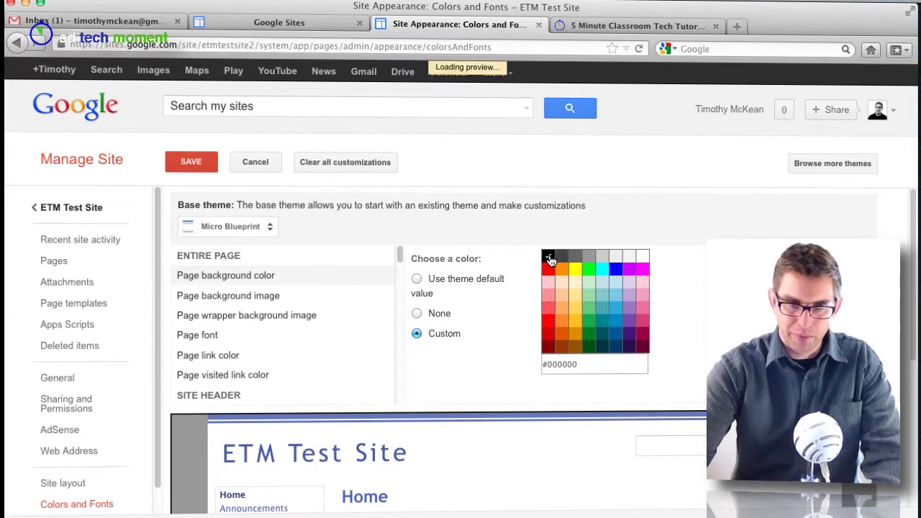
scroll(568, 261, "down", 5)
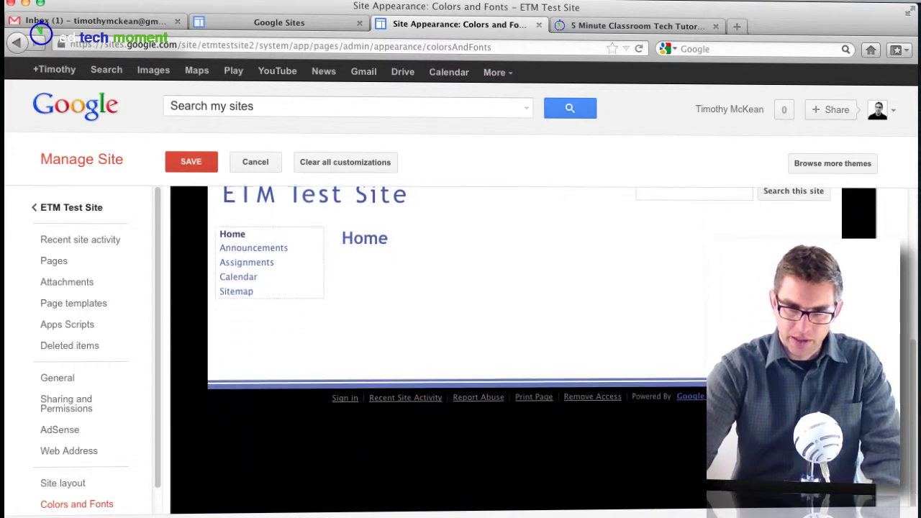
scroll(543, 333, "up", 5)
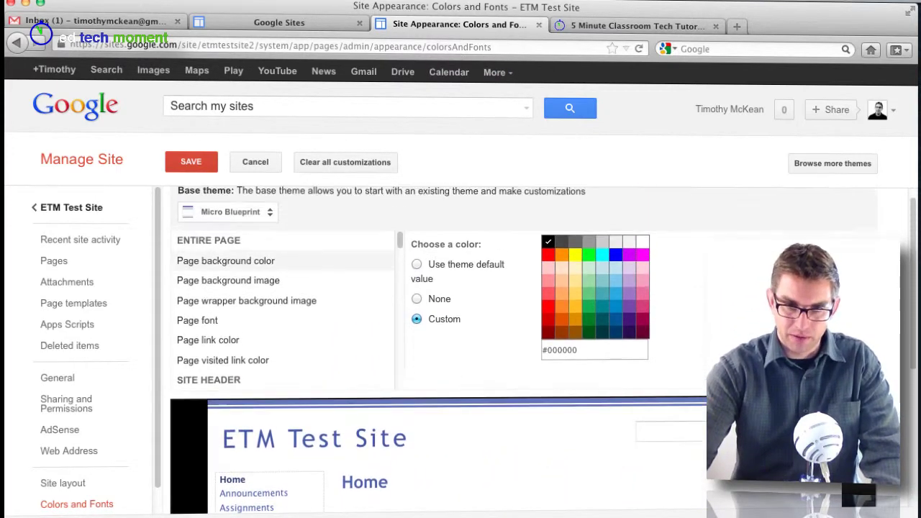
scroll(610, 269, "down", 3)
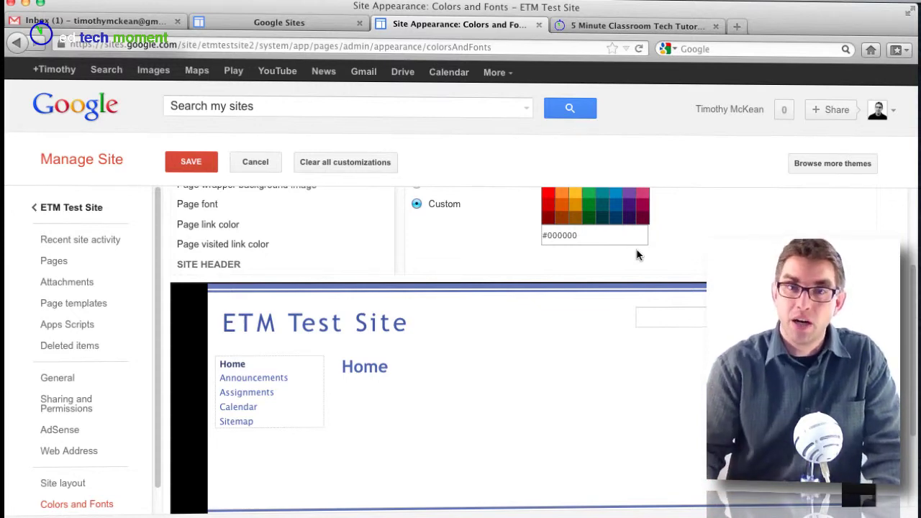
scroll(699, 257, "up", 3)
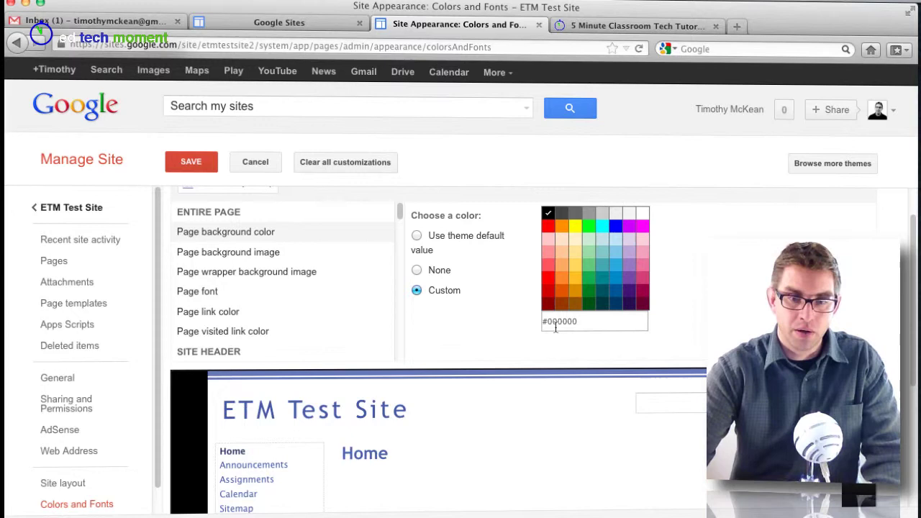
Try Acme as a custom page font, and switch the page font back to the theme default value.
left_click(236, 258)
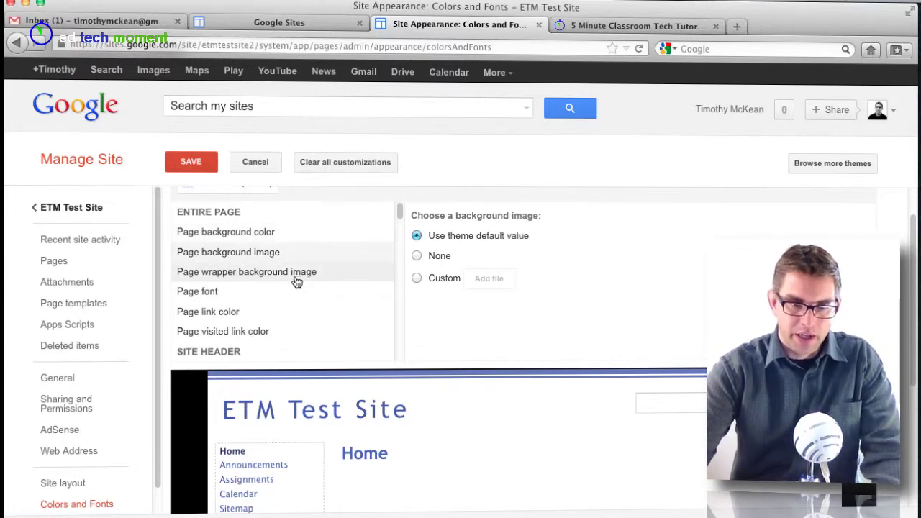
left_click(186, 295)
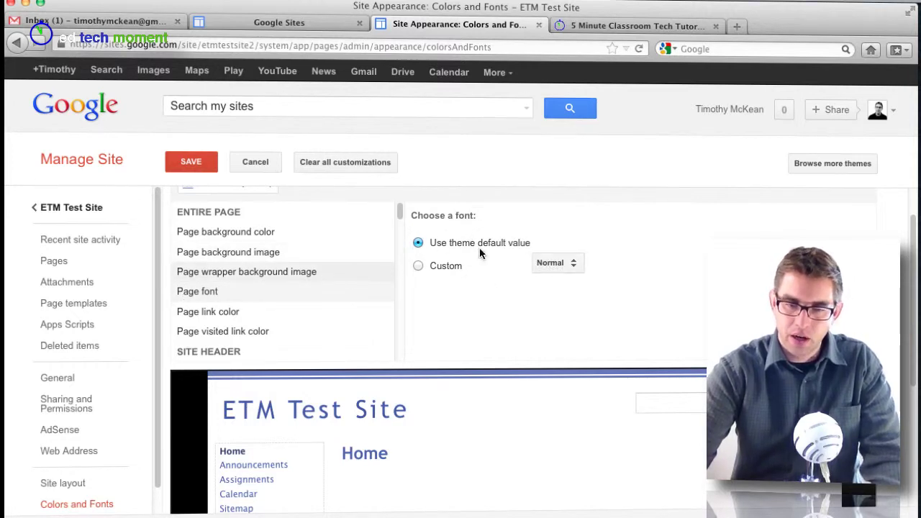
left_click(419, 268)
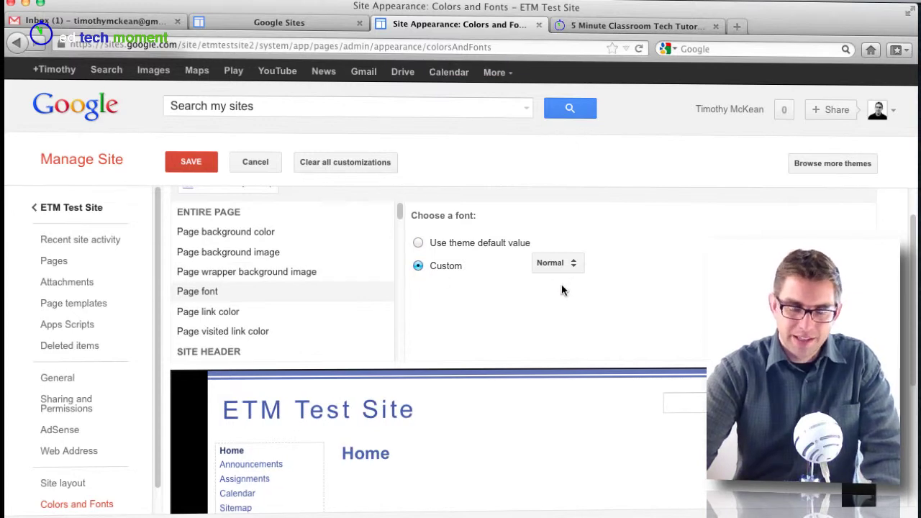
scroll(562, 284, "down", 3)
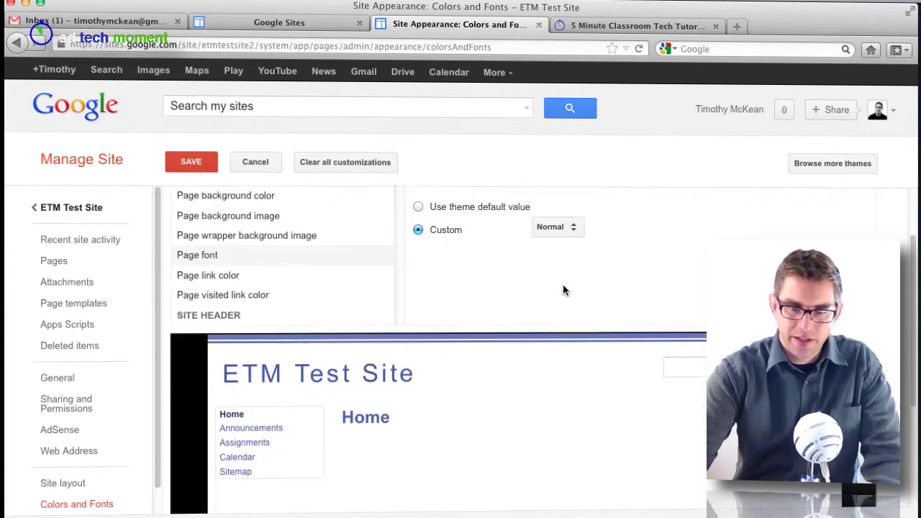
left_click(564, 220)
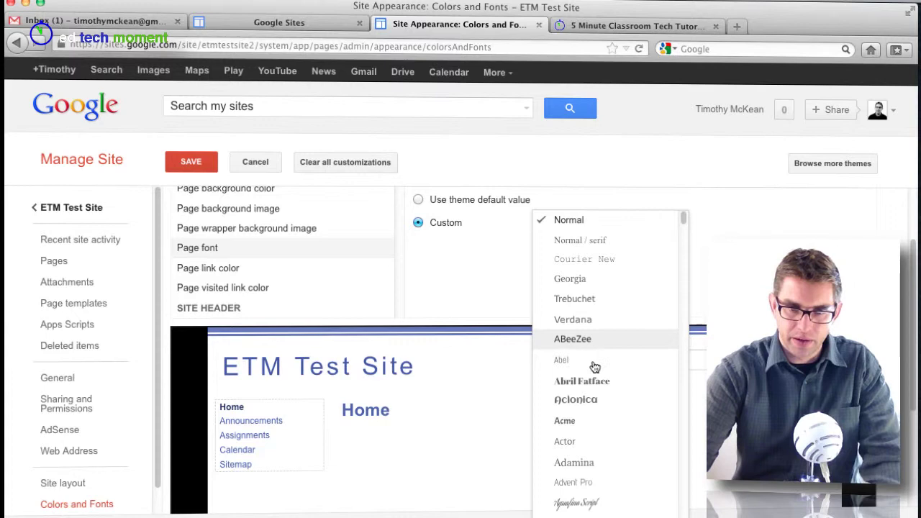
left_click(565, 421)
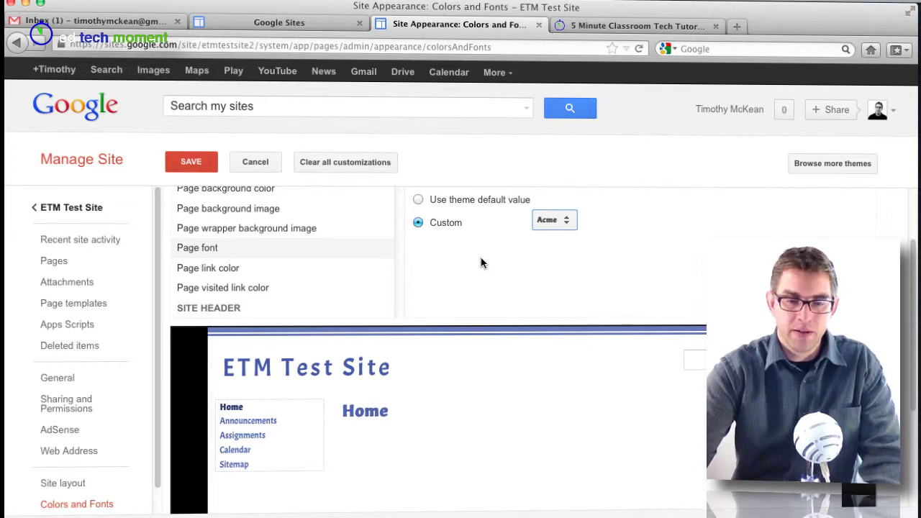
left_click(420, 202)
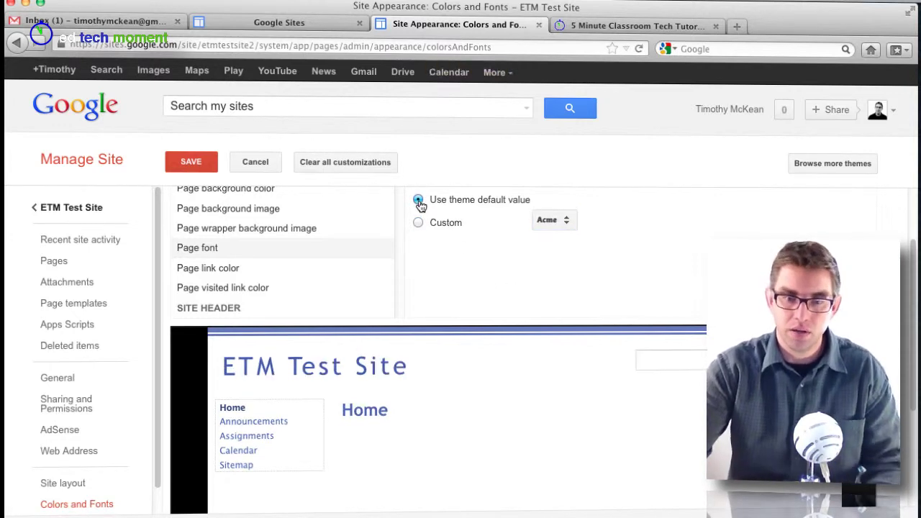